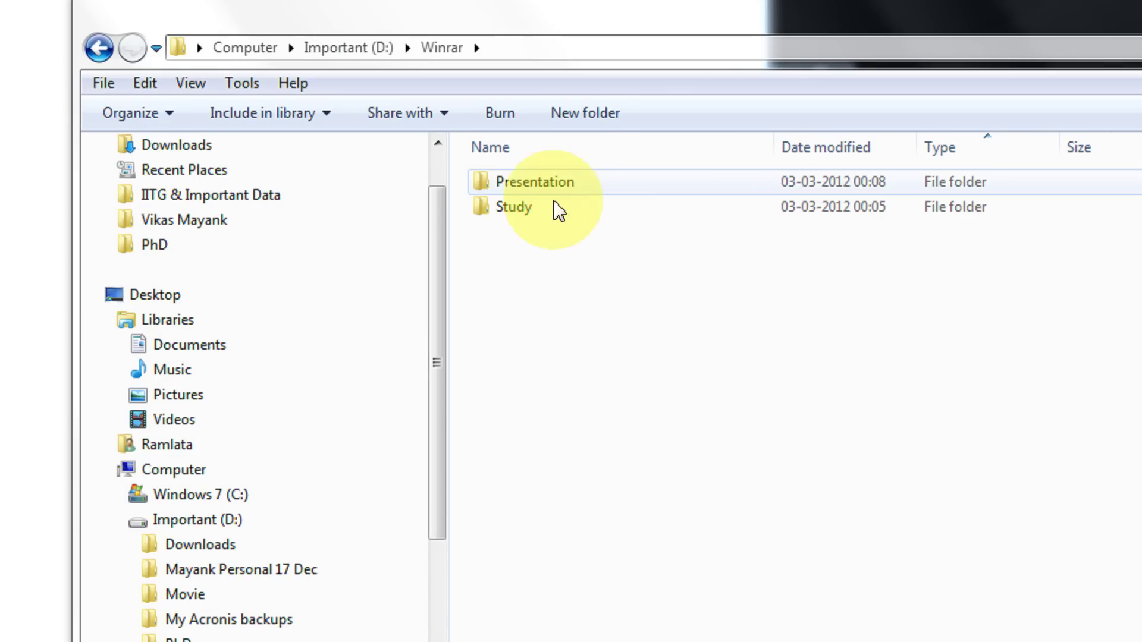
Step: Select the Study folder in D:\Winrar and bring up its context menu
click(527, 220)
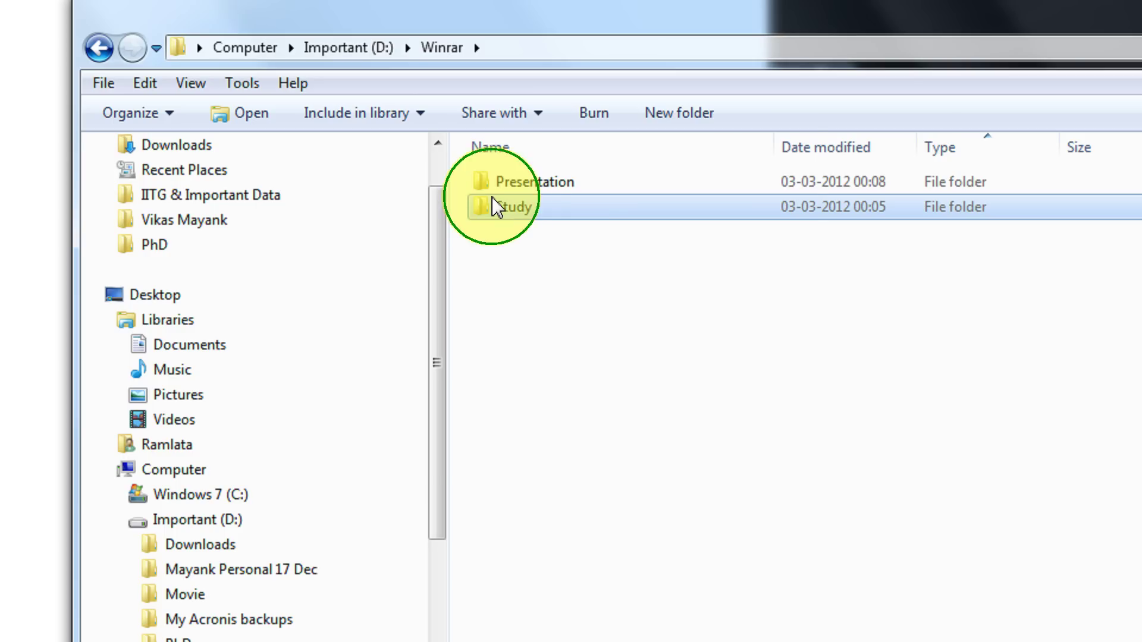
right_click(496, 213)
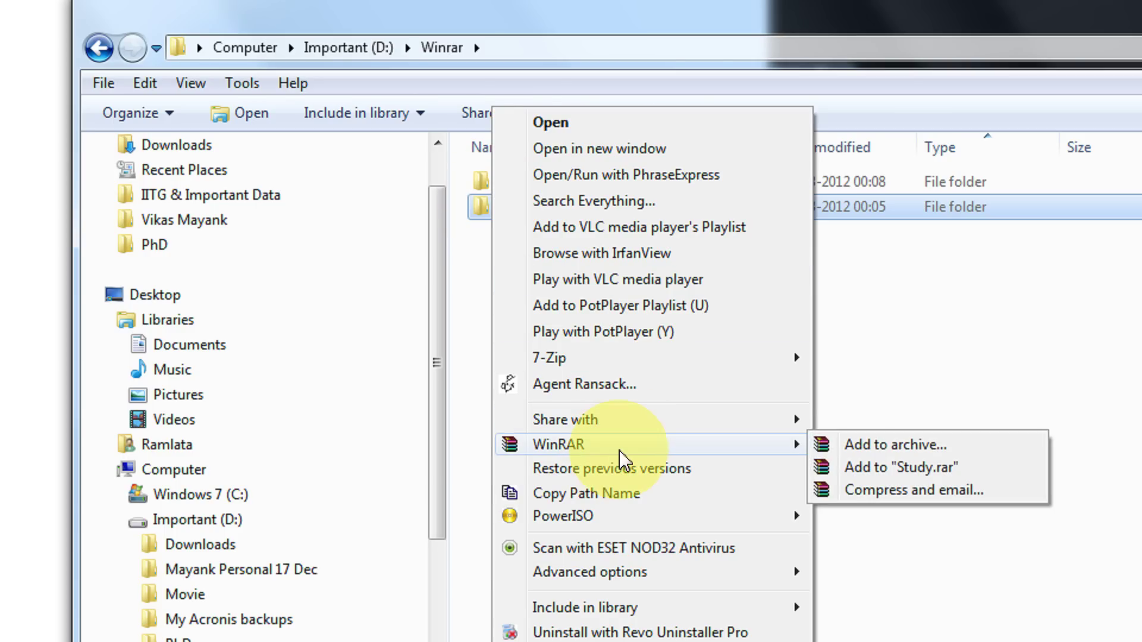
mouse_move(558, 445)
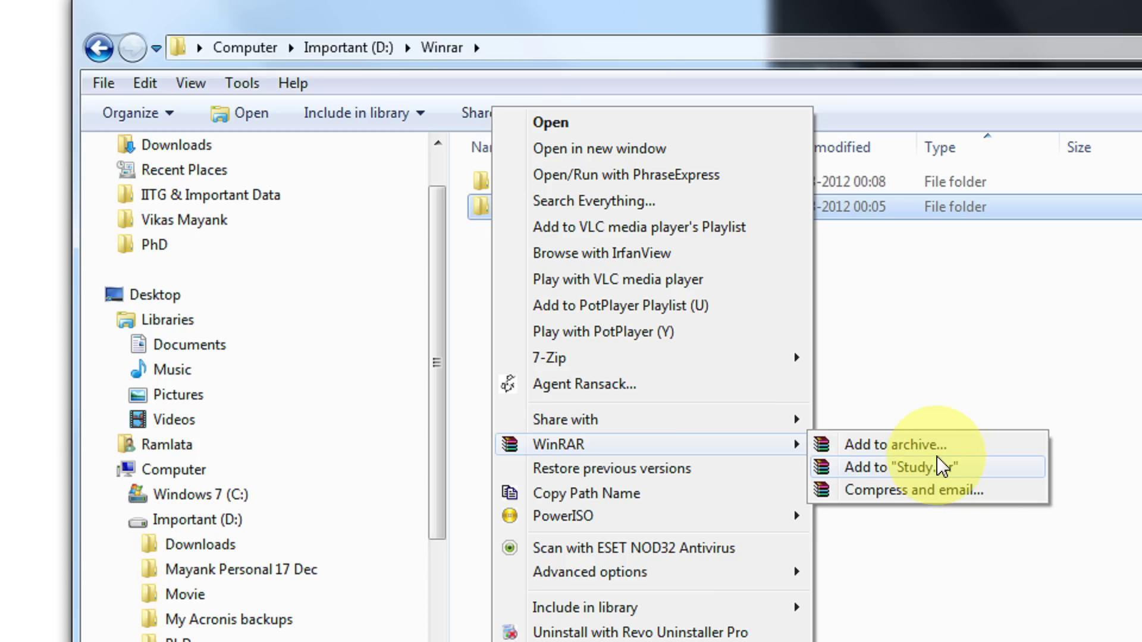
Step: Archive the Study folder as Study.zip using Add to archive with ZIP format
click(892, 444)
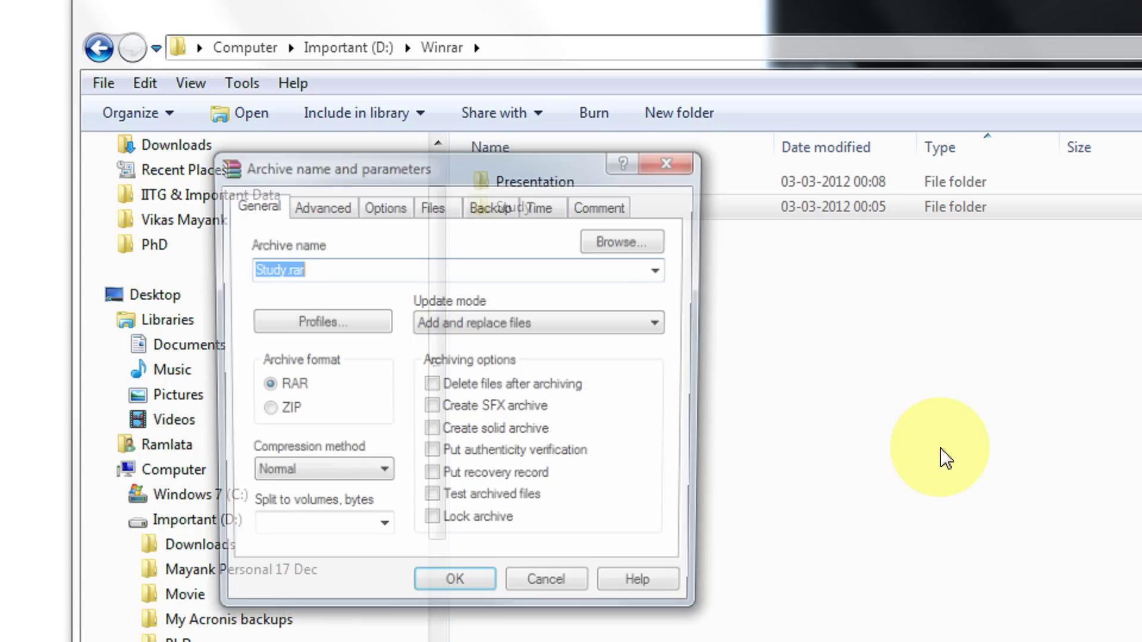
click(271, 413)
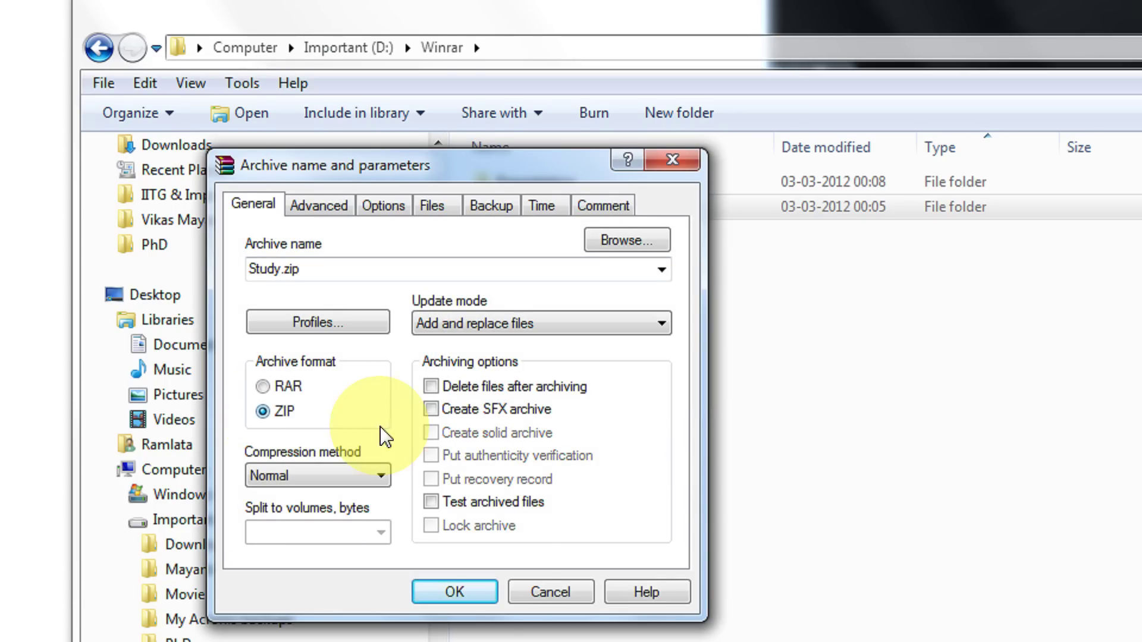
click(482, 593)
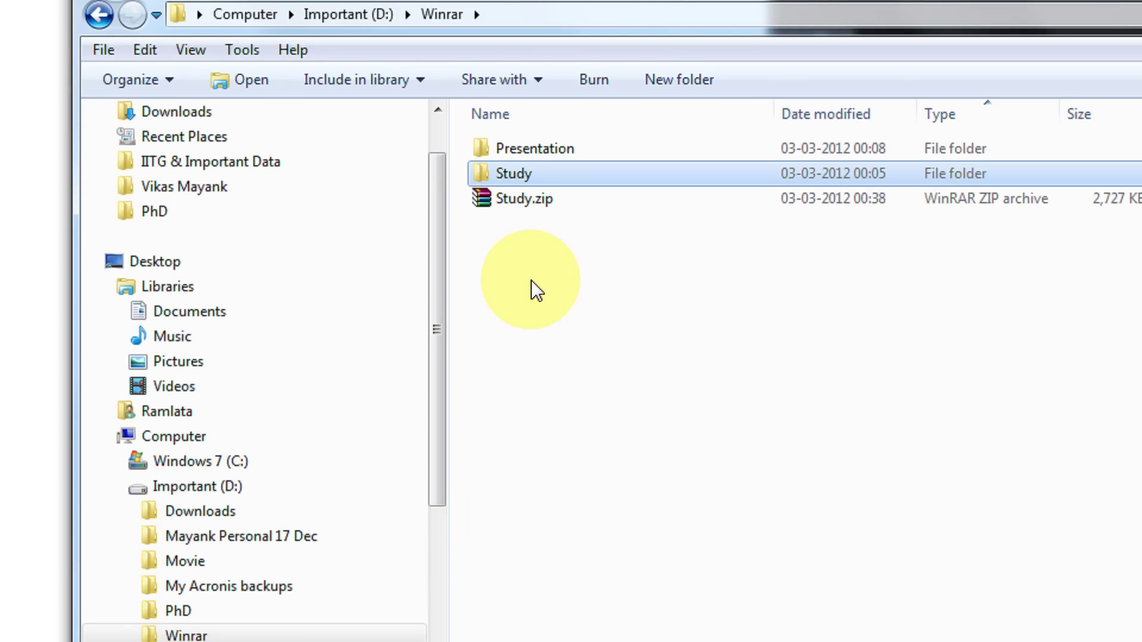
Step: Permanently delete Study.zip from D:\Winrar with Shift+Delete
click(546, 198)
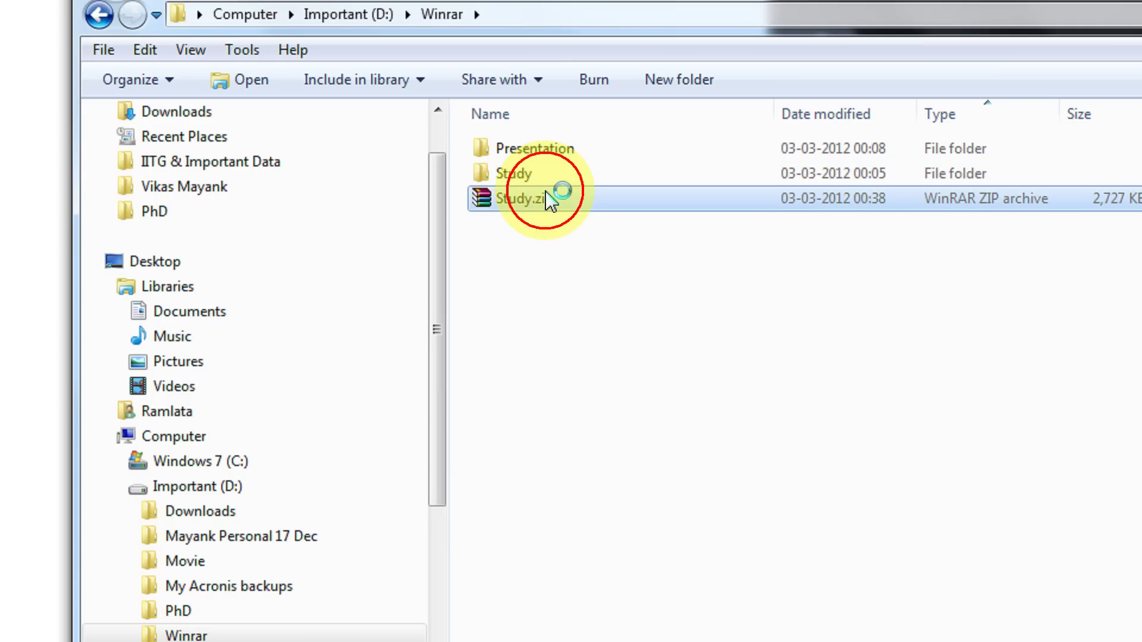
key(shift+Delete)
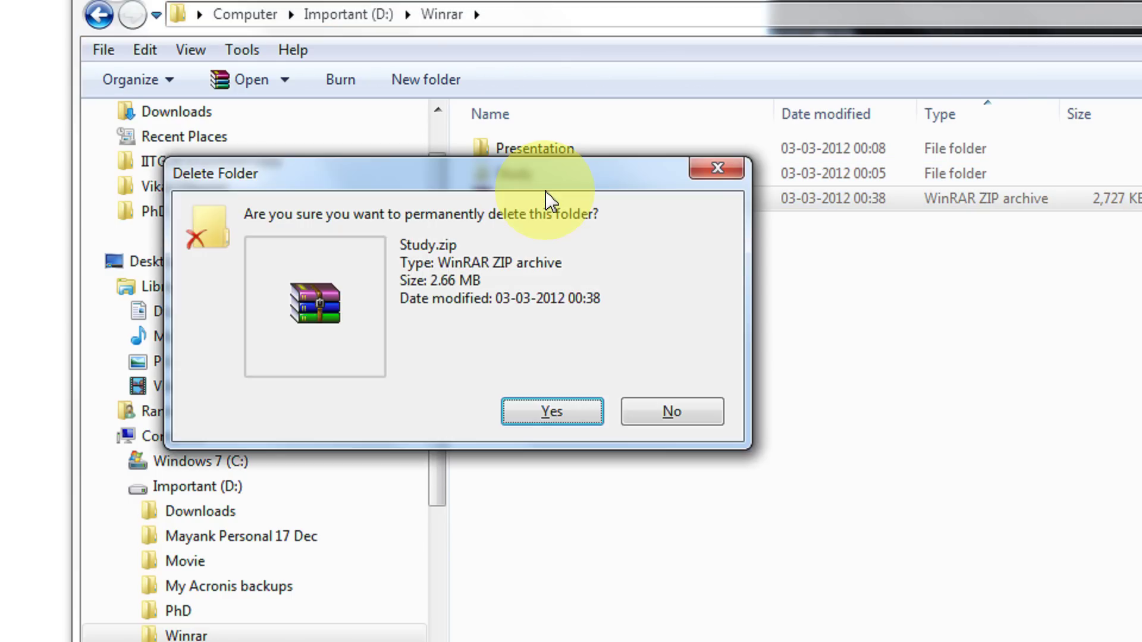
key(Return)
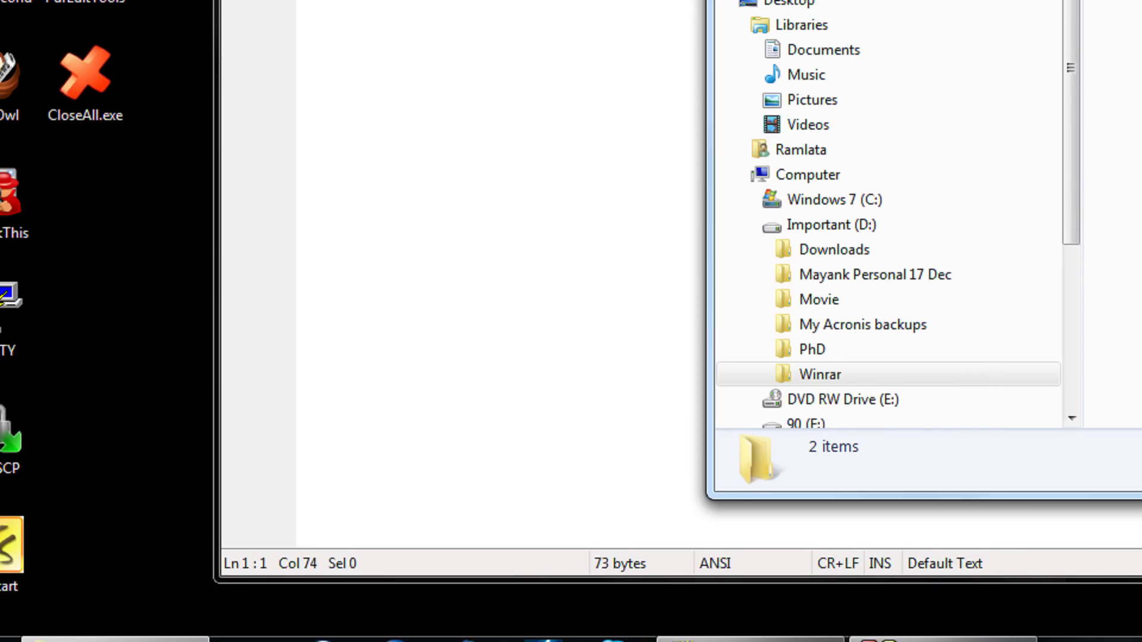
click(13, 632)
Step: Launch WinRAR from the All Programs WinRAR group and open its Options menu
click(120, 493)
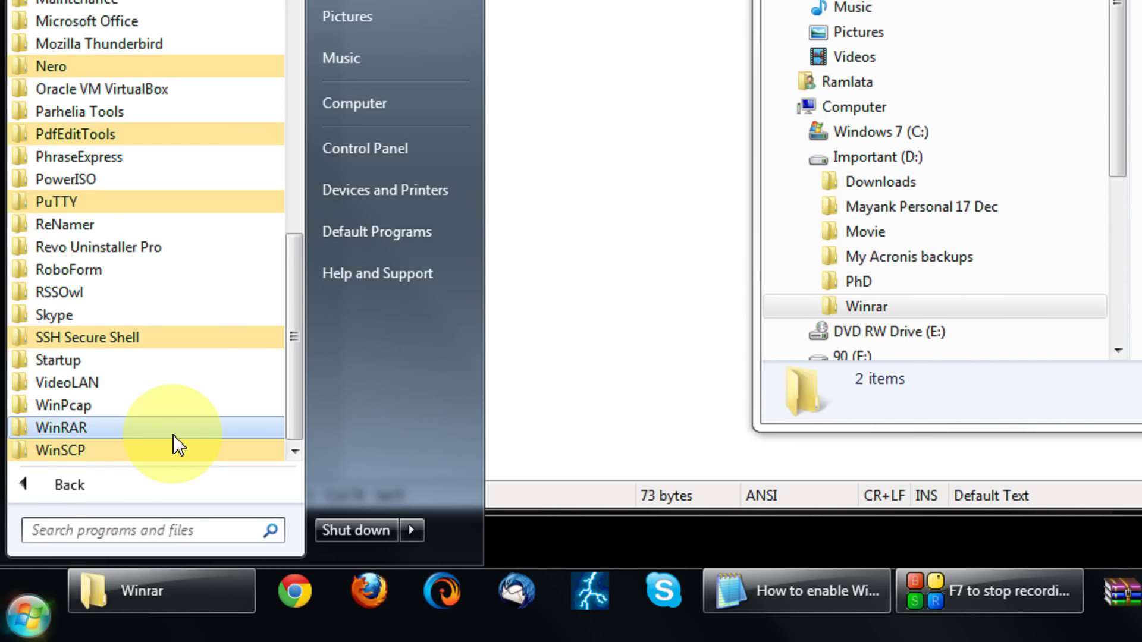
click(124, 432)
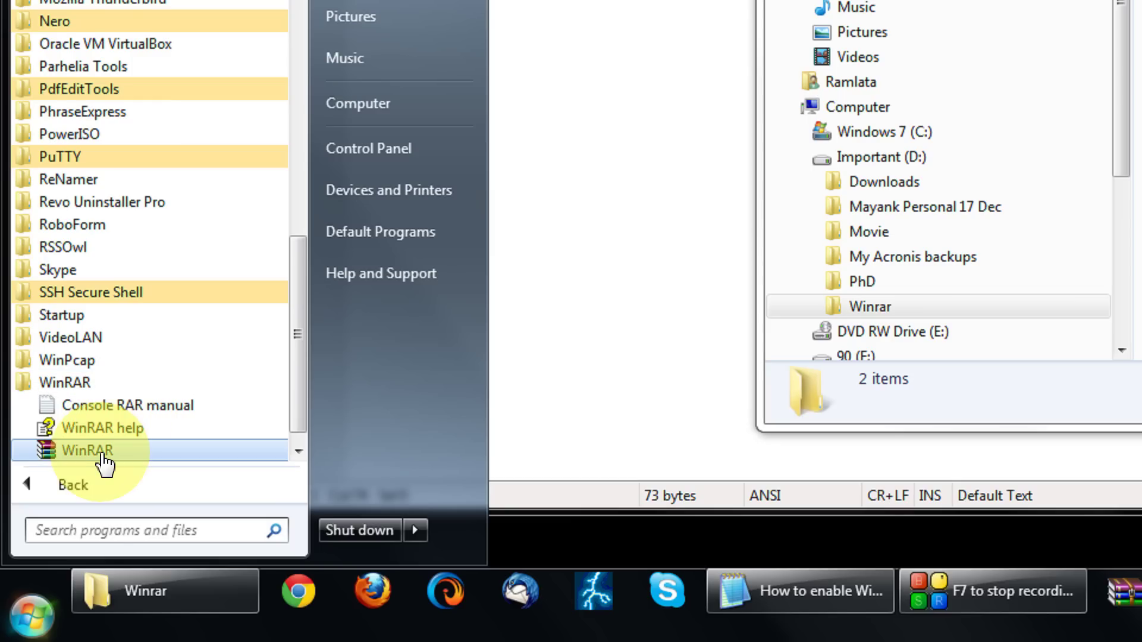
click(114, 453)
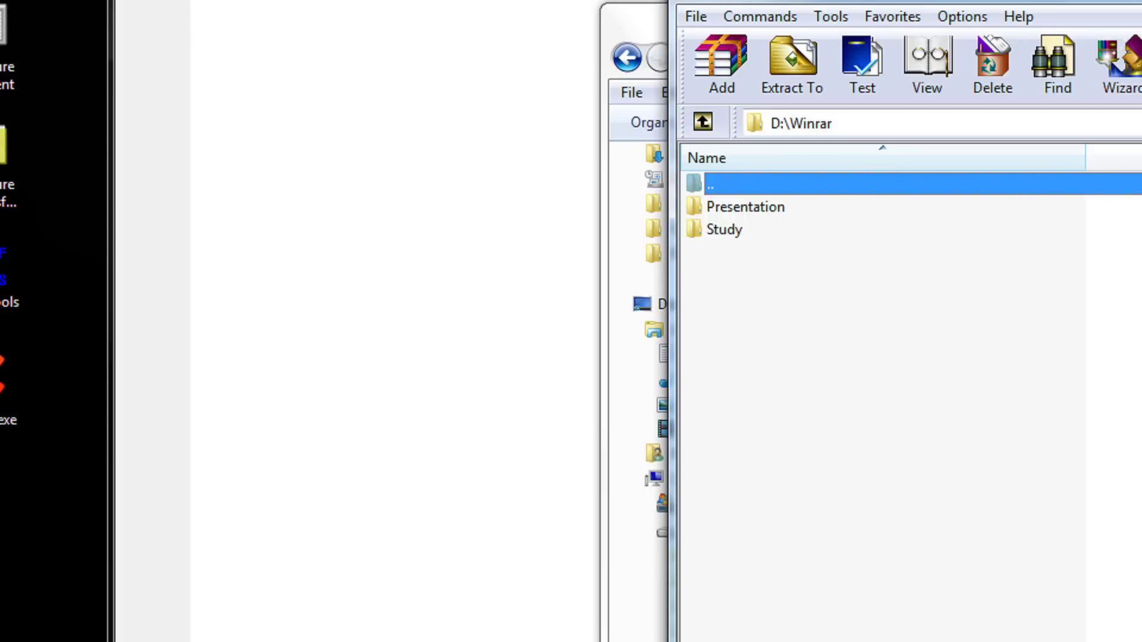
click(939, 150)
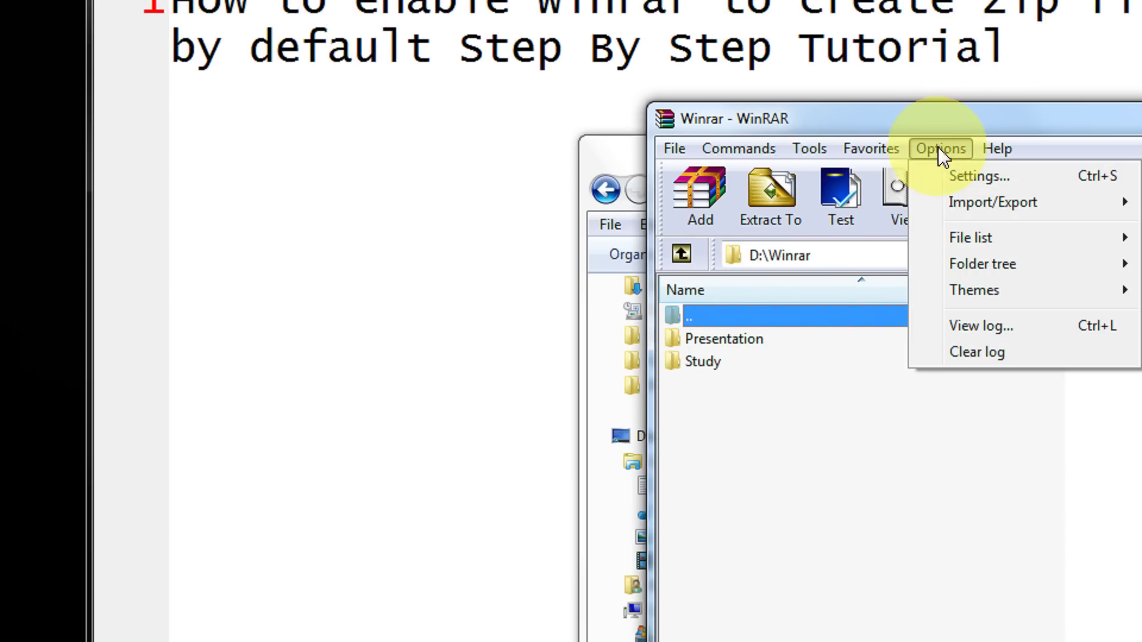
Step: Make ZIP the default archive format in WinRAR's compression settings
click(982, 178)
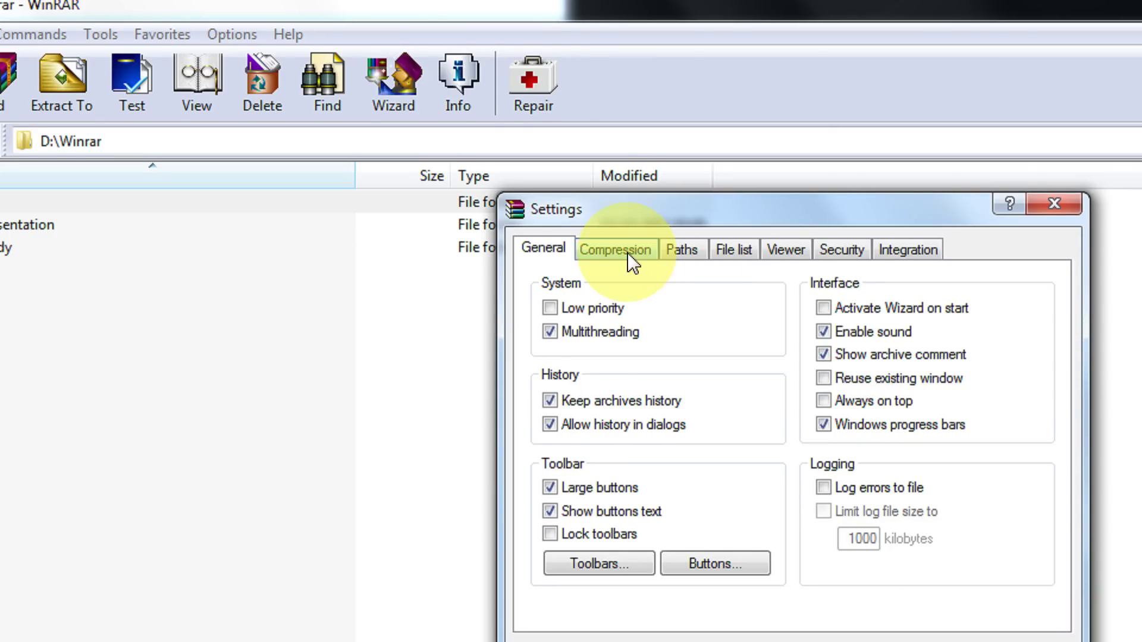
click(622, 259)
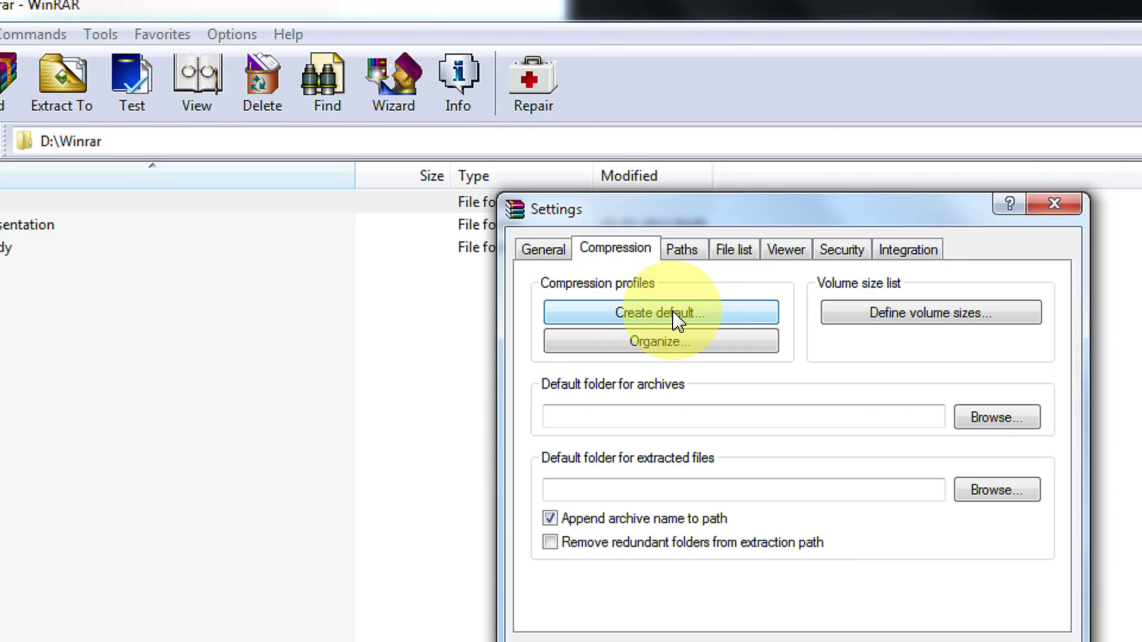
click(656, 321)
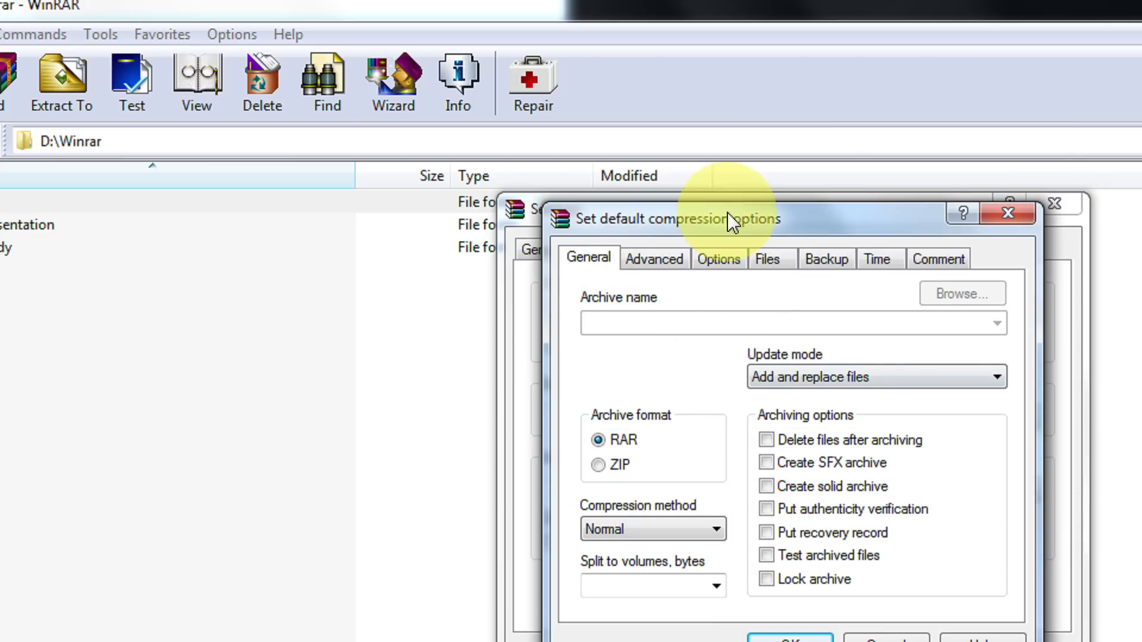
click(616, 471)
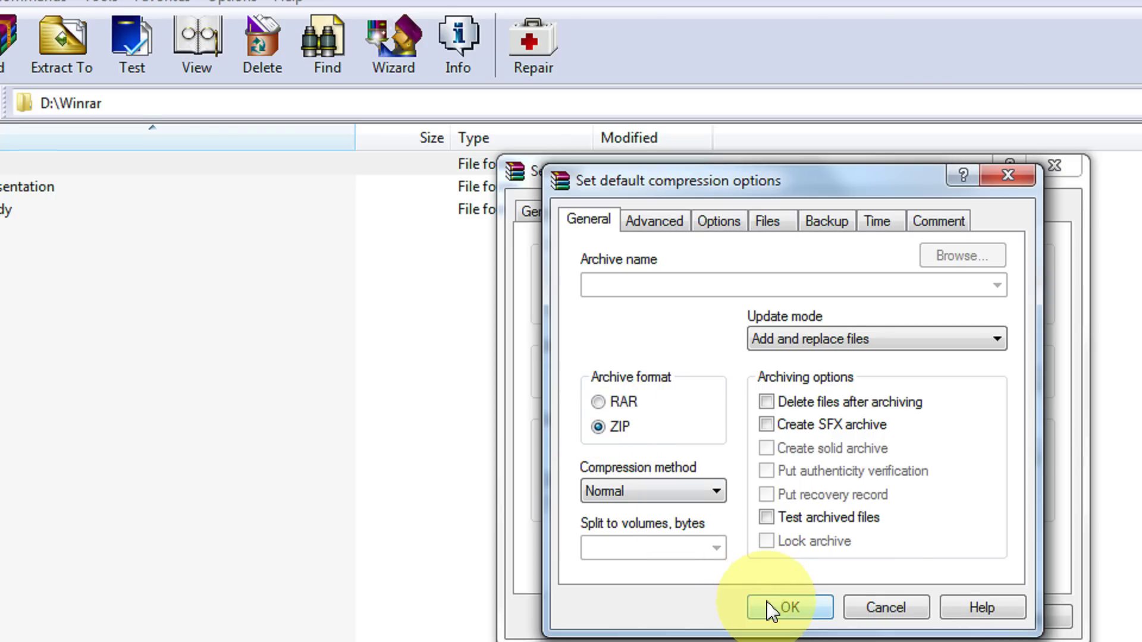
click(769, 593)
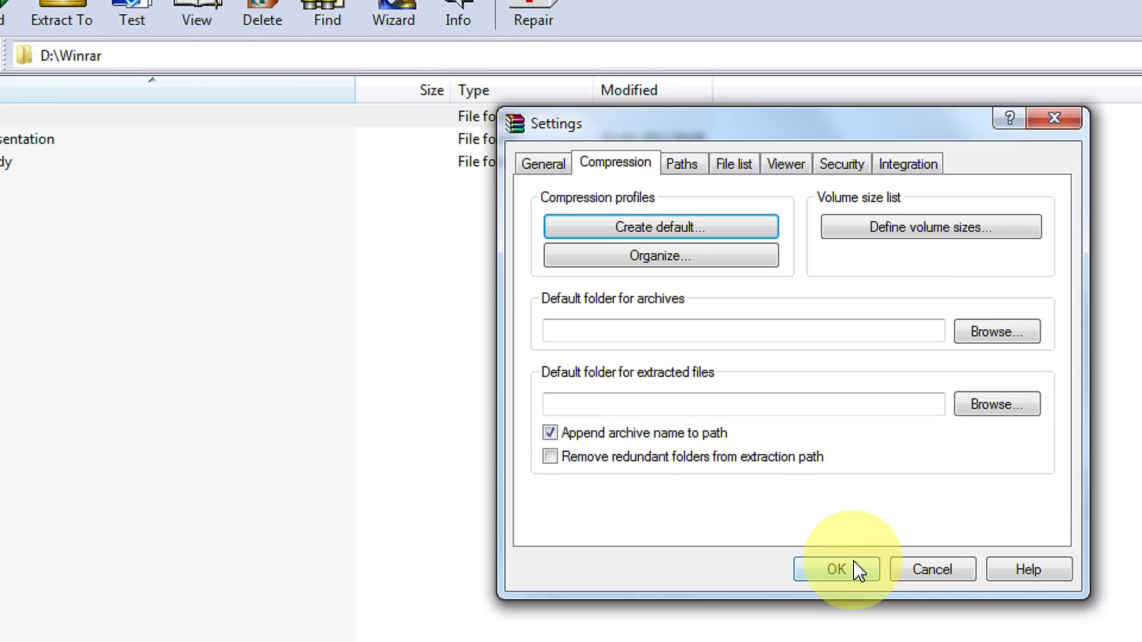
click(848, 560)
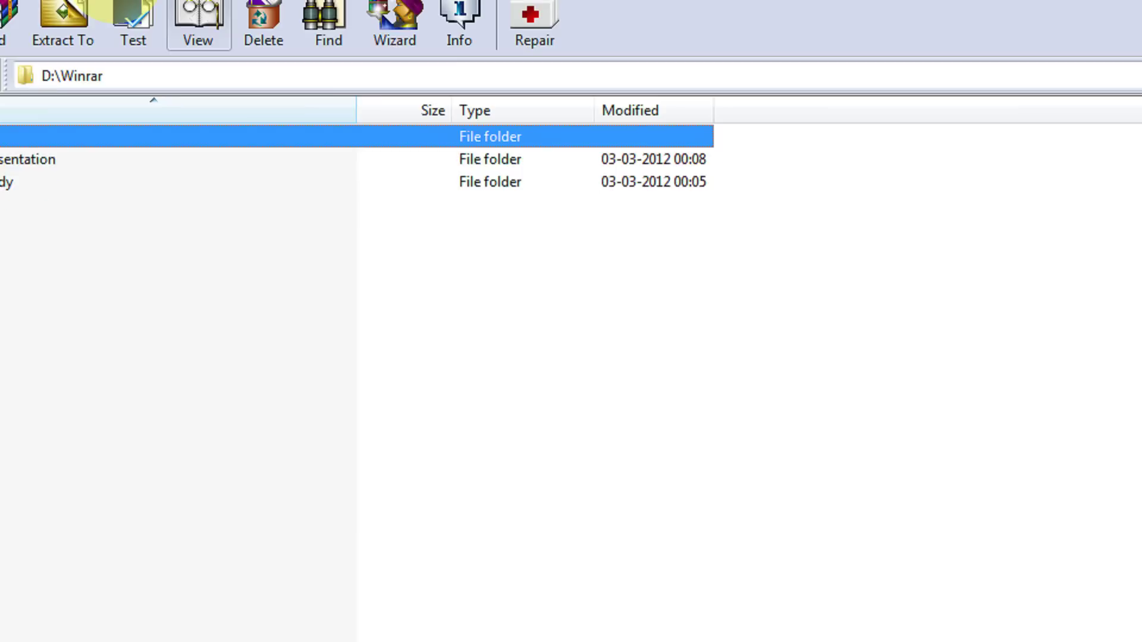
Step: Minimize WinRAR and bring up the Study folder's context menu in Explorer
right_click(96, 54)
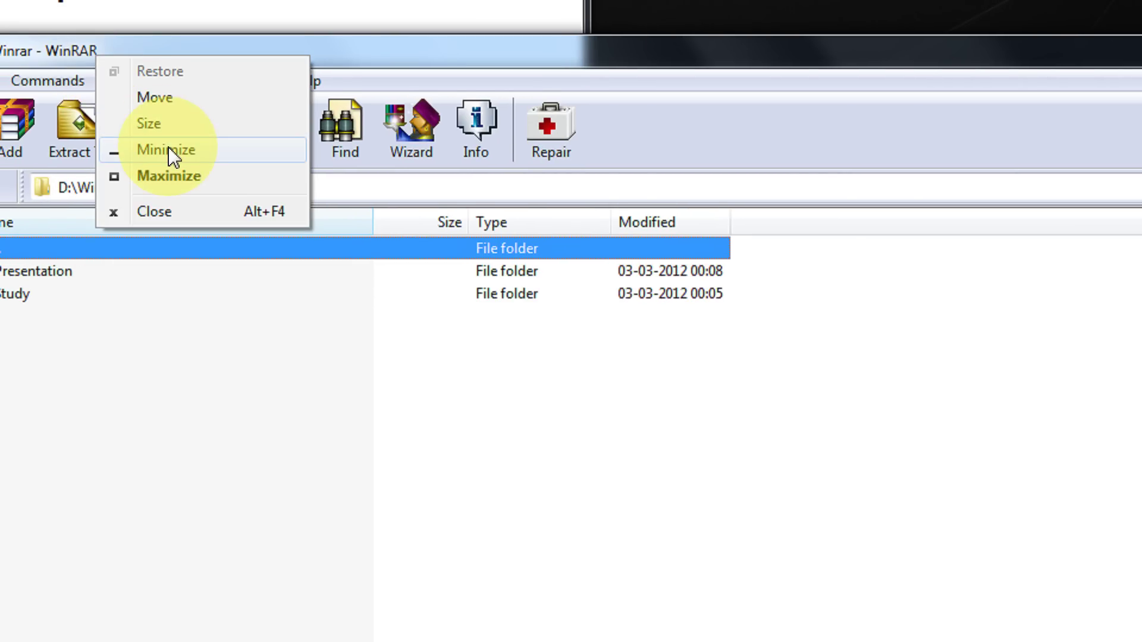
click(169, 151)
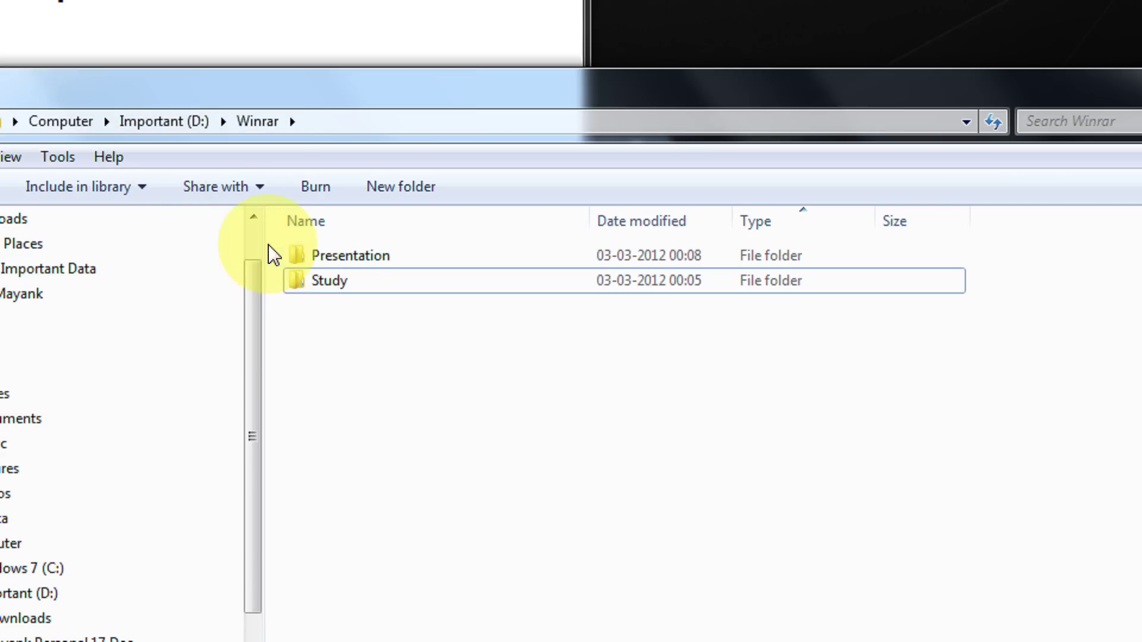
click(327, 284)
right_click(325, 282)
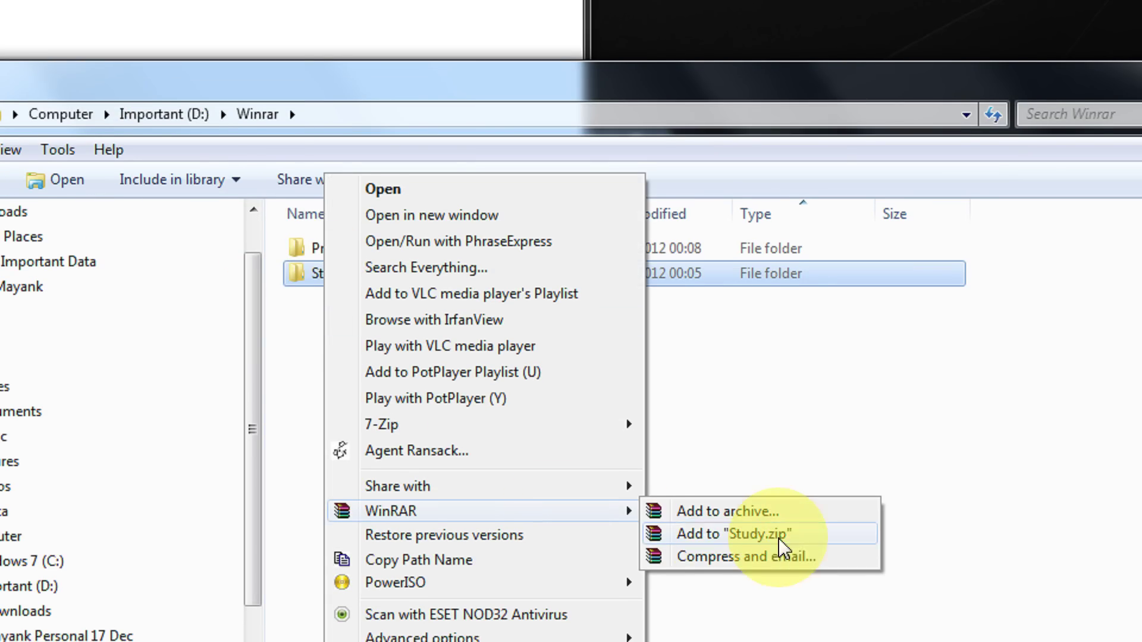
mouse_move(390, 502)
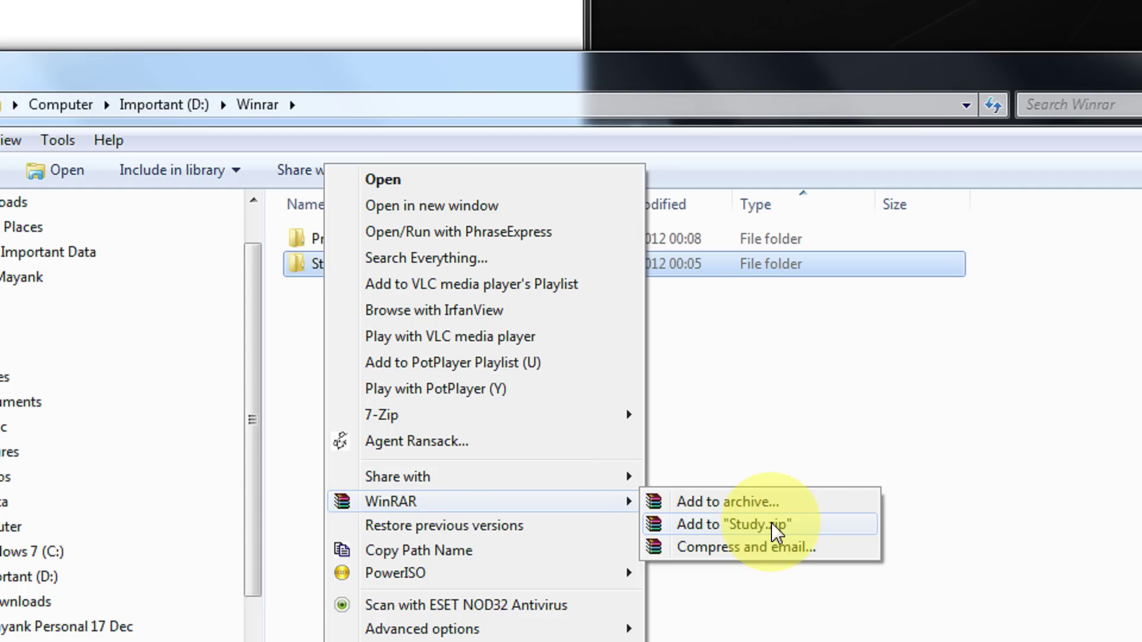
Step: Compress the Study folder with Add to "Study.zip", then clear the selection
click(773, 528)
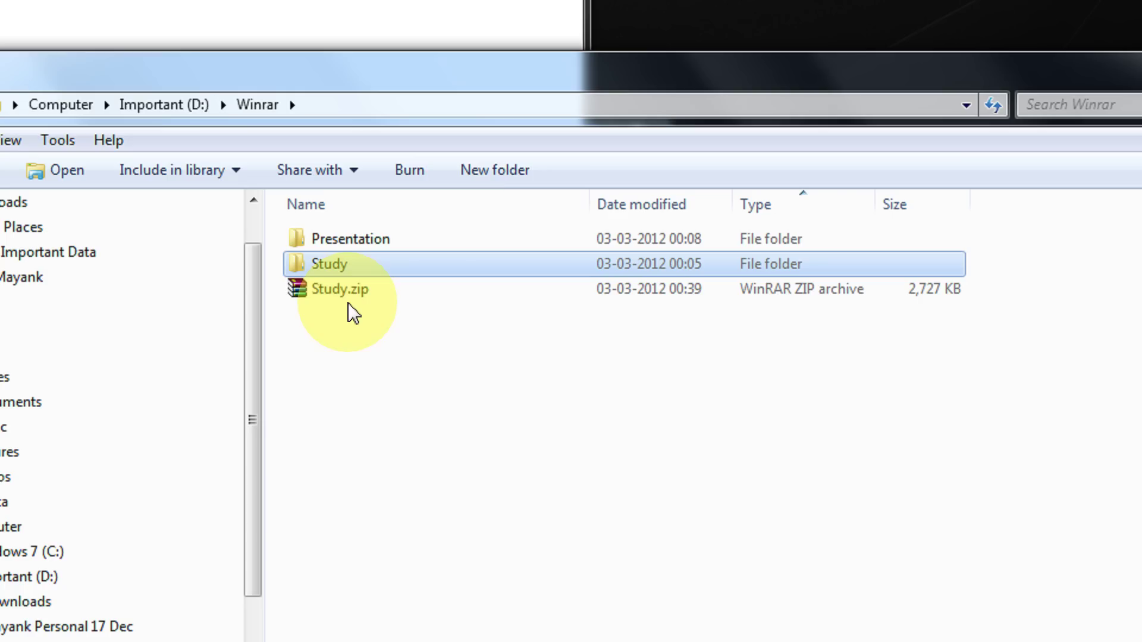
click(452, 334)
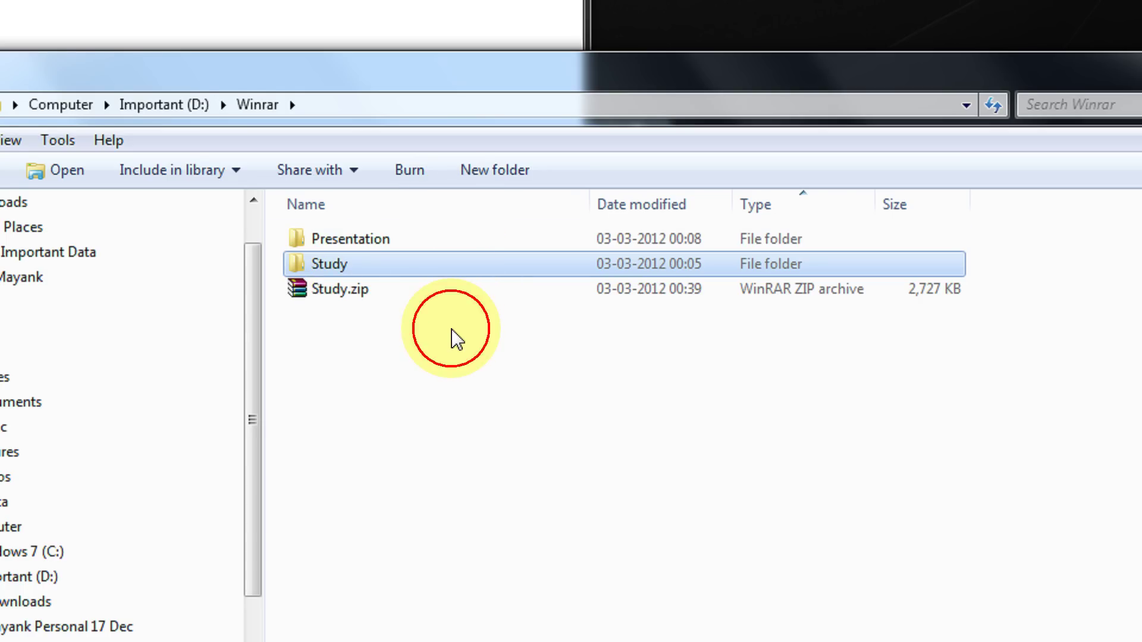
click(639, 39)
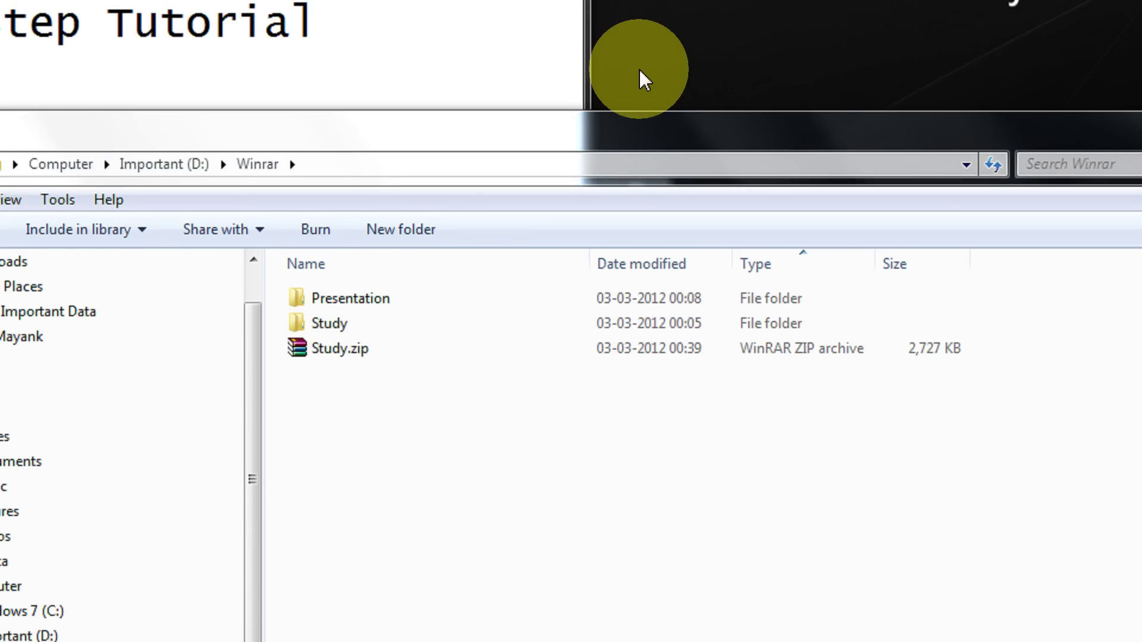